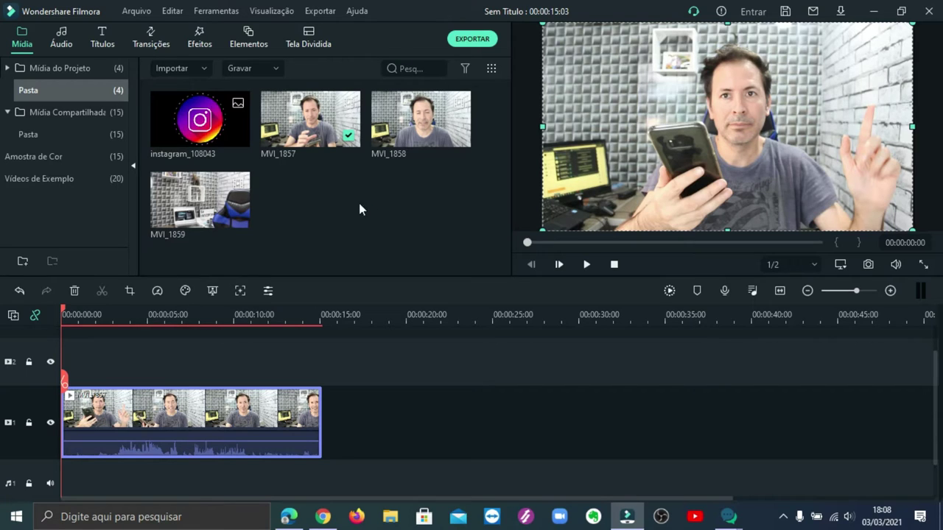
- Preview the MVI_1857 clip and turn on motion tracking for it
click(587, 265)
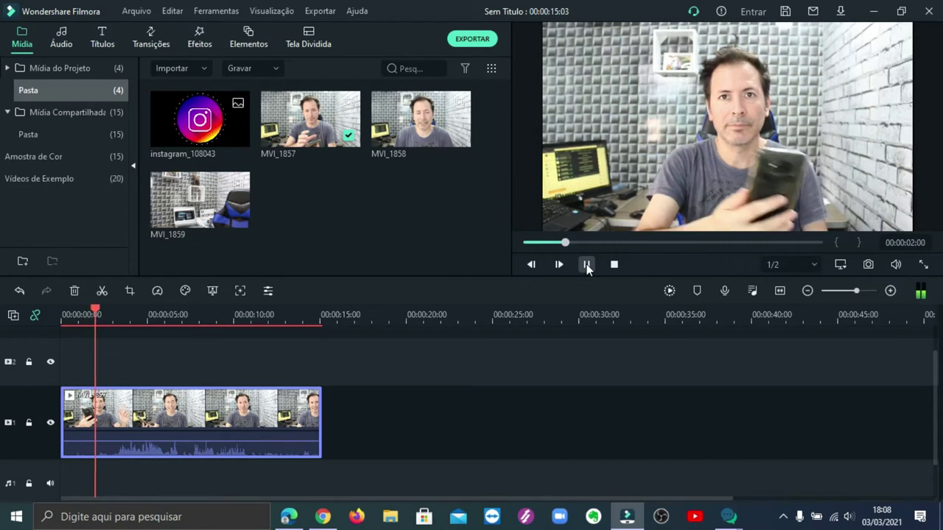
click(587, 265)
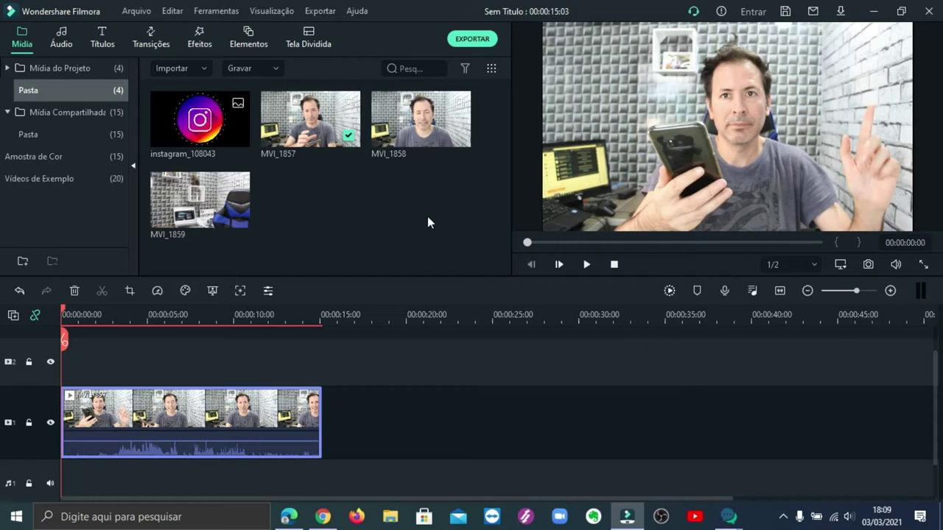
double_click(158, 416)
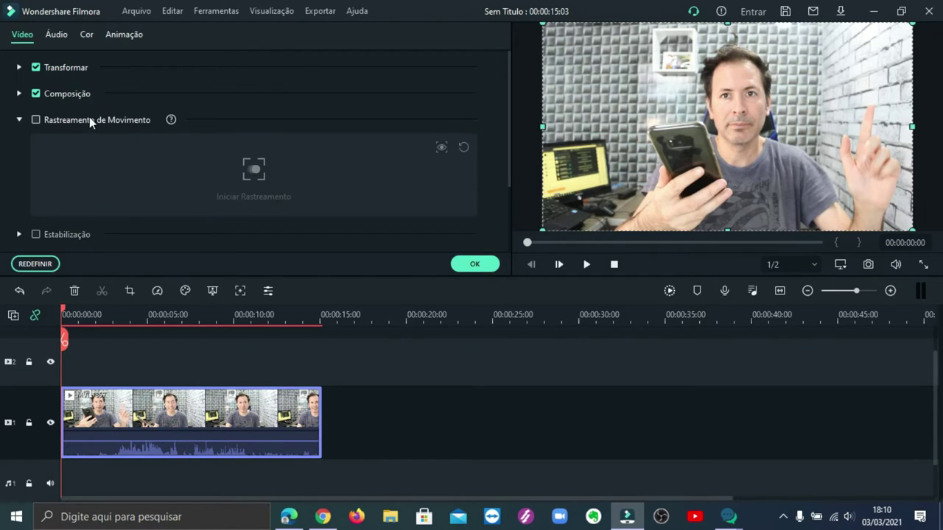
click(35, 119)
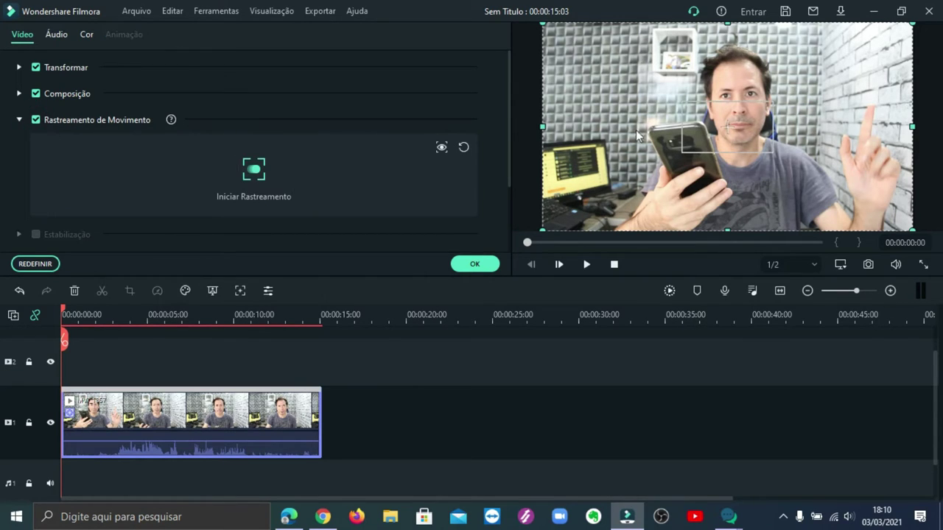
- Fit the tracking frame closely around the upper part of the phone and run the motion tracking
click(730, 128)
drag(707, 129, 688, 138)
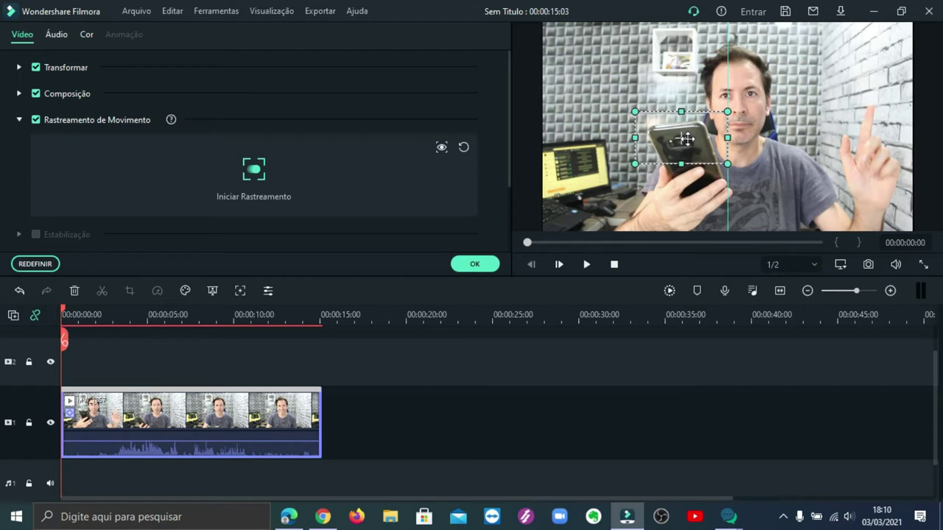
drag(635, 113, 655, 118)
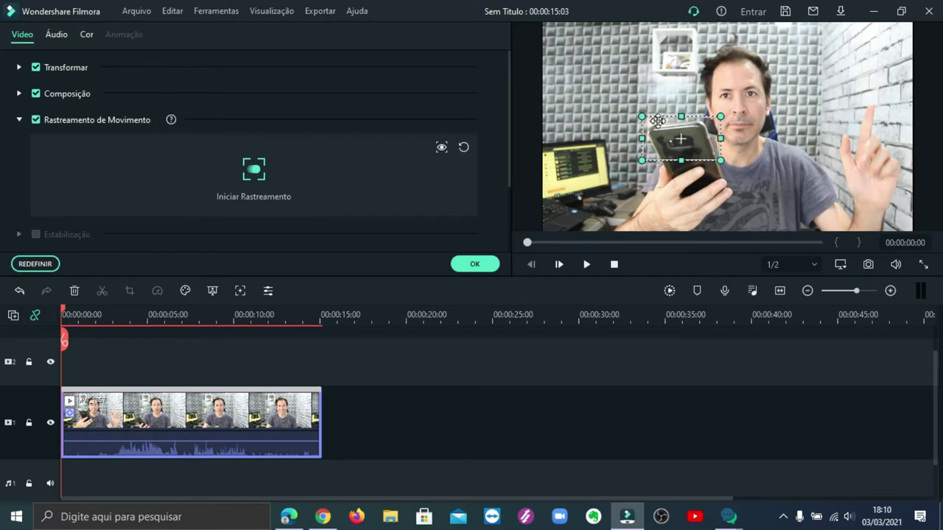
click(721, 116)
drag(717, 116, 713, 117)
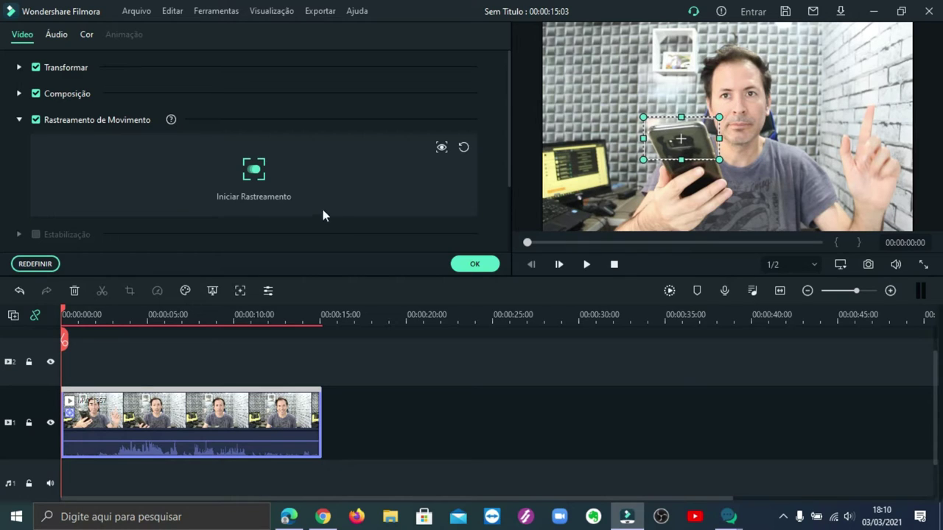
click(254, 171)
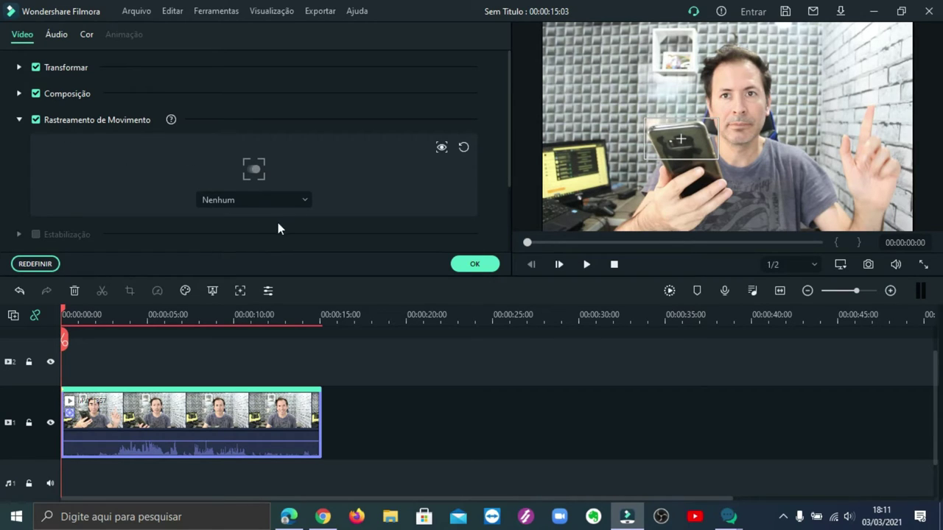
click(474, 263)
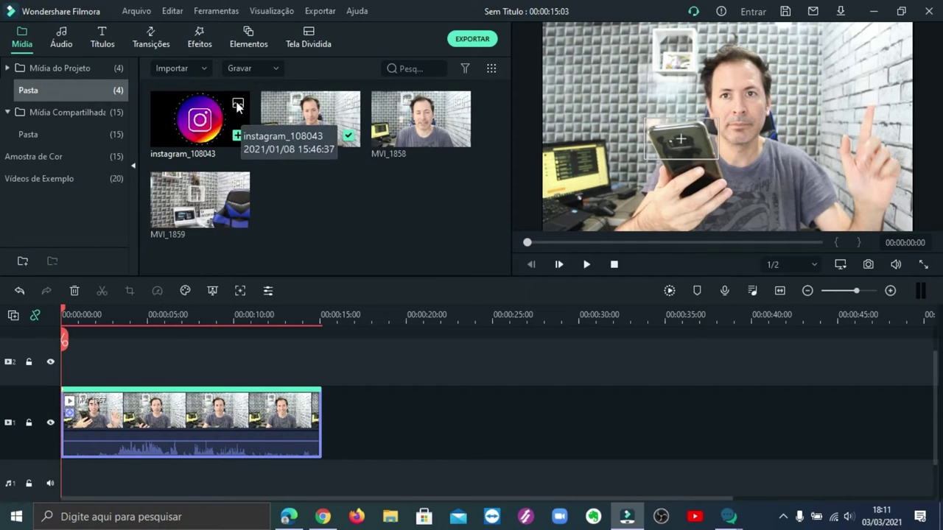
- Overlay instagram_108043 on the second video track for the clip's full length, scaled down and placed just above the phone
drag(237, 106, 64, 361)
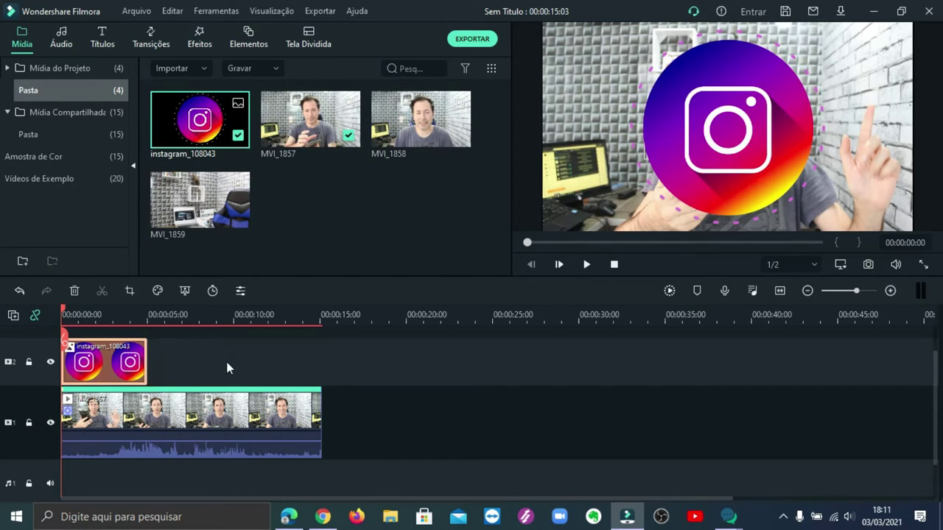
drag(146, 361, 320, 355)
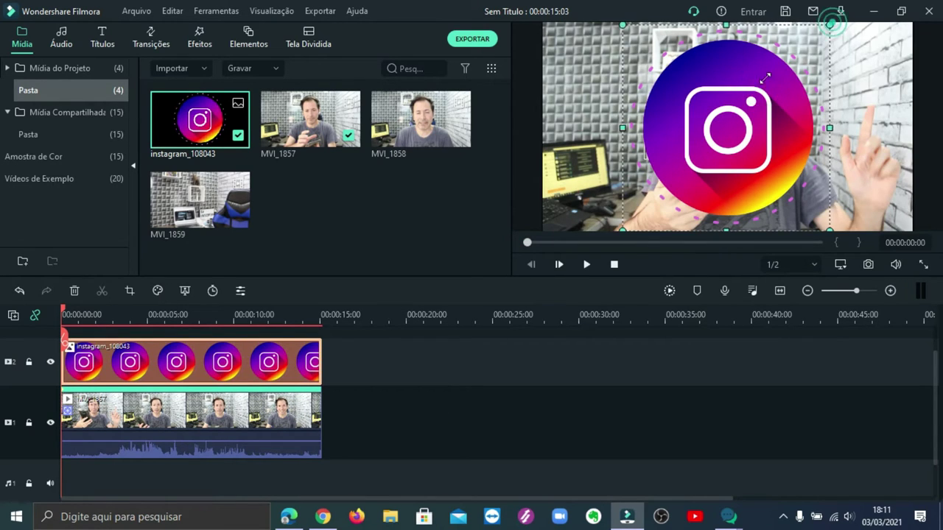
drag(832, 24, 660, 161)
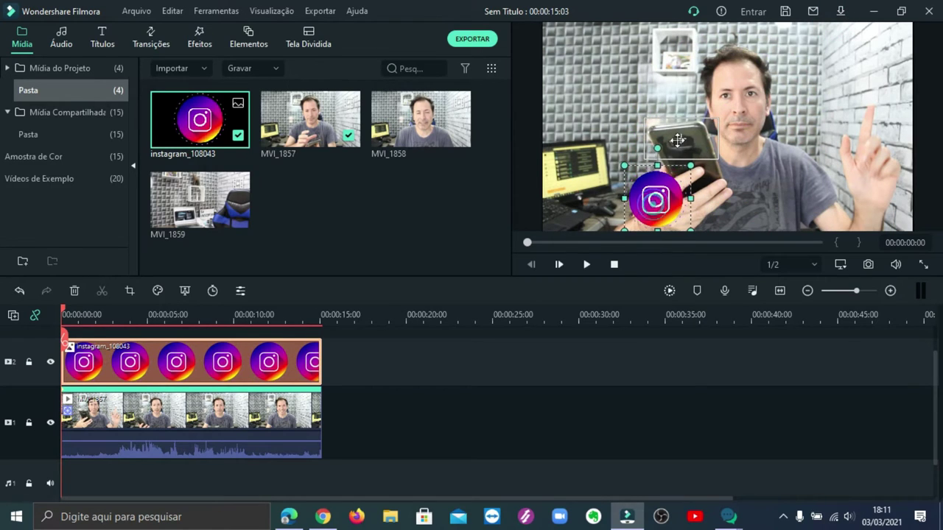
drag(652, 201, 673, 100)
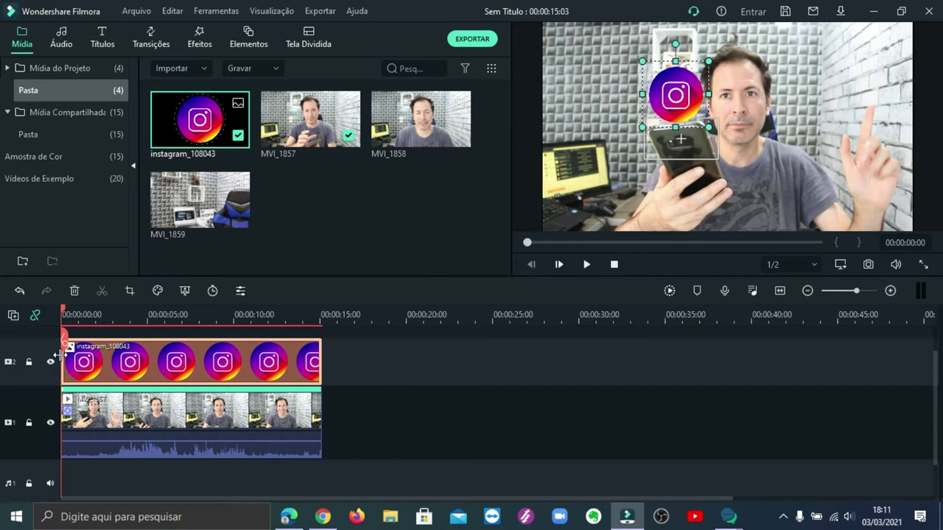
- Link the clip's motion tracking to instagram_108043 and play back the result
double_click(138, 411)
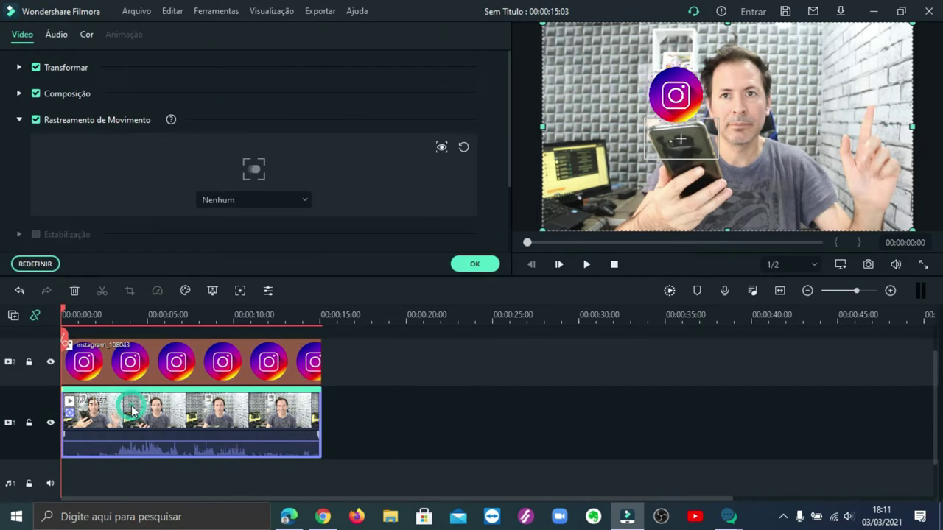
click(304, 199)
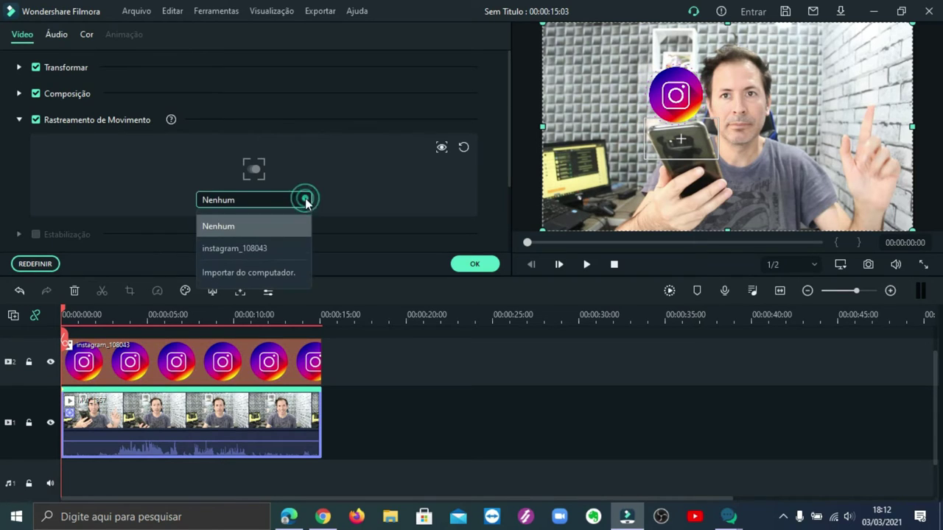
click(270, 248)
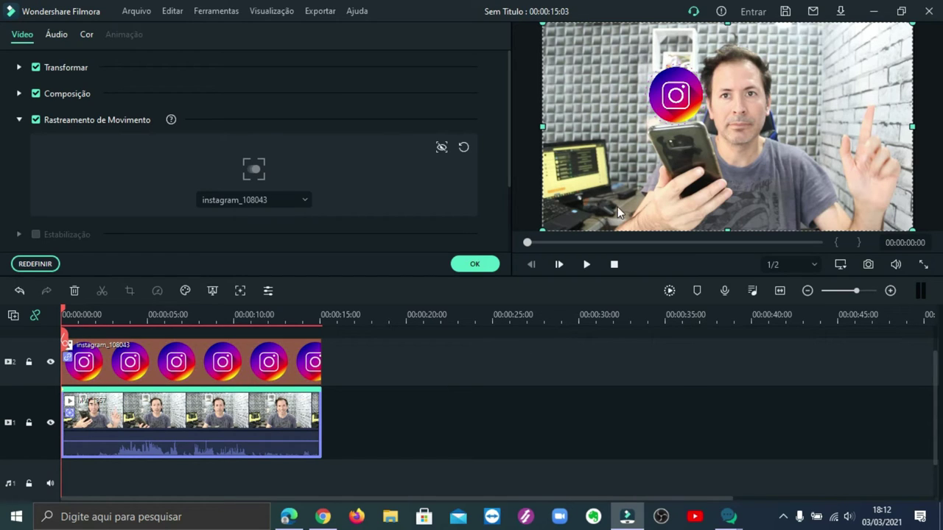
click(475, 266)
key(space)
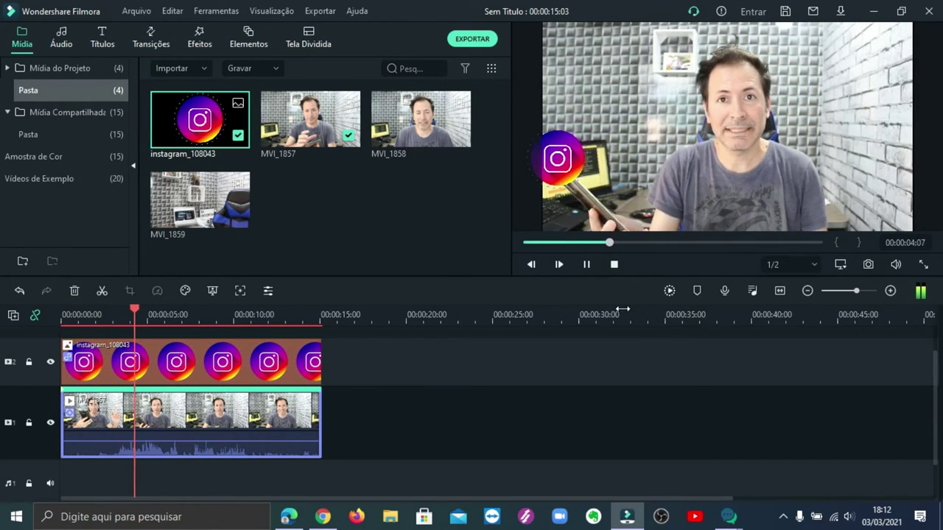
click(589, 270)
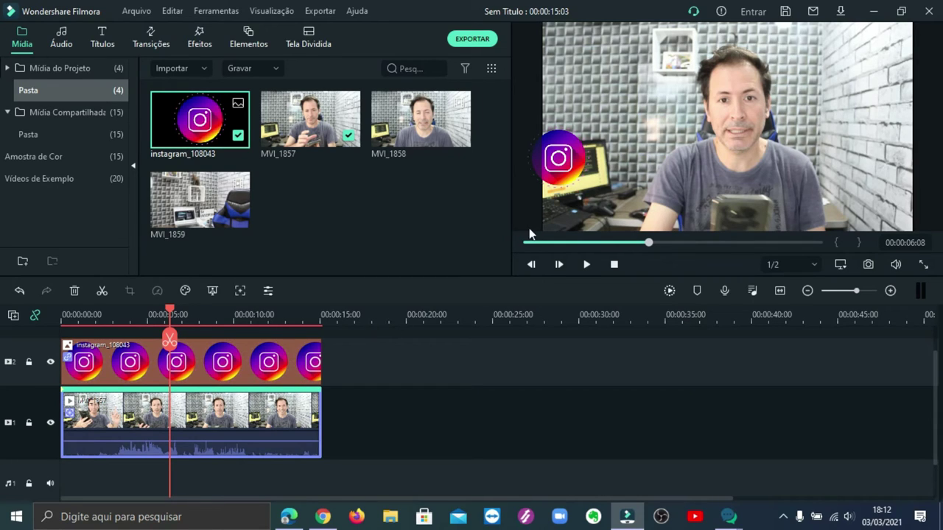
- Split the logo overlay at 00:00:05:03 and move its second part to just above the phone at the man's chest
drag(171, 340, 156, 340)
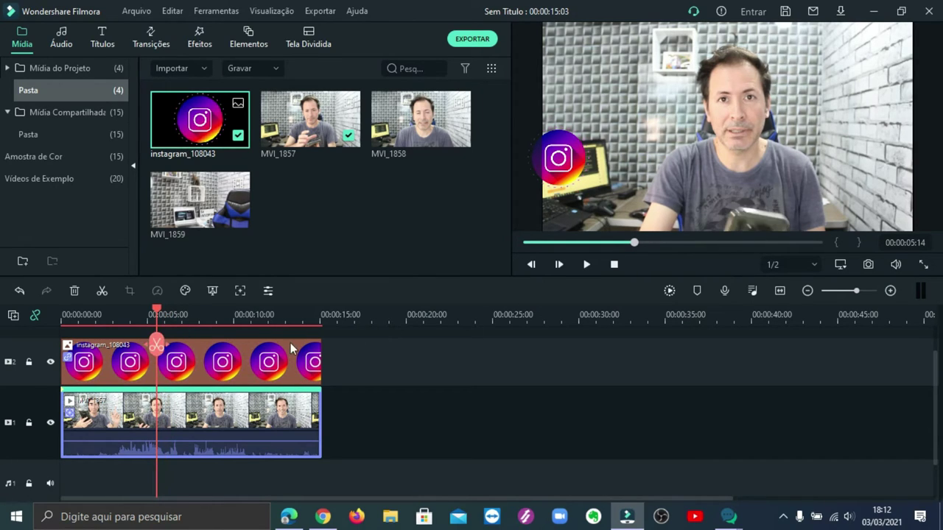
click(152, 313)
drag(152, 313, 149, 311)
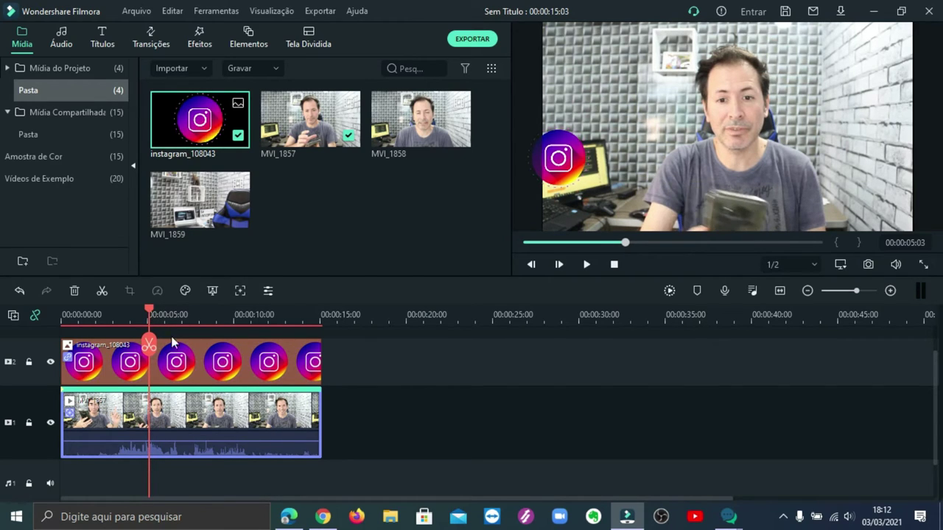
click(164, 344)
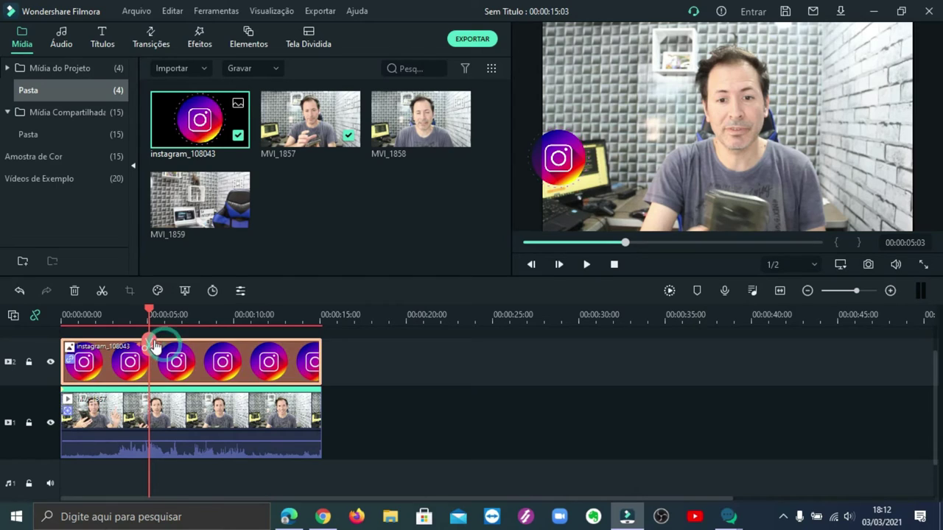
click(148, 345)
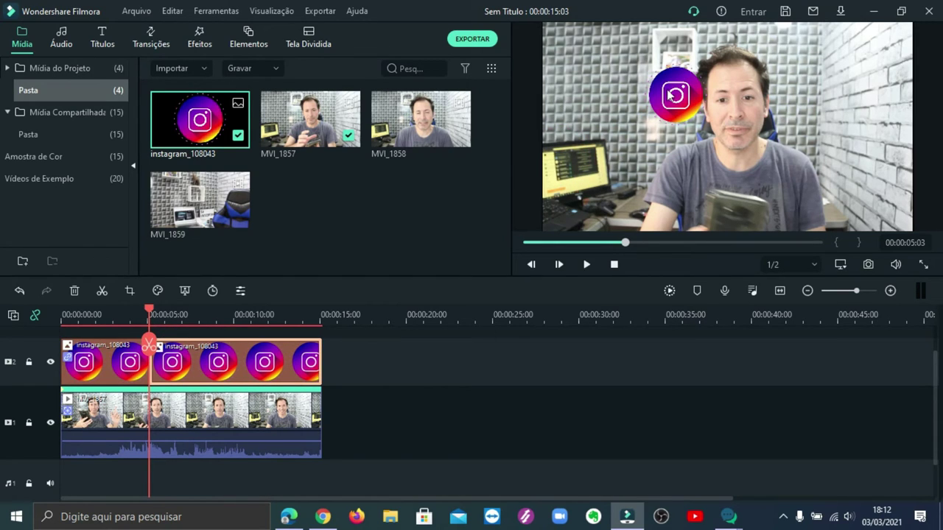
drag(672, 96, 738, 173)
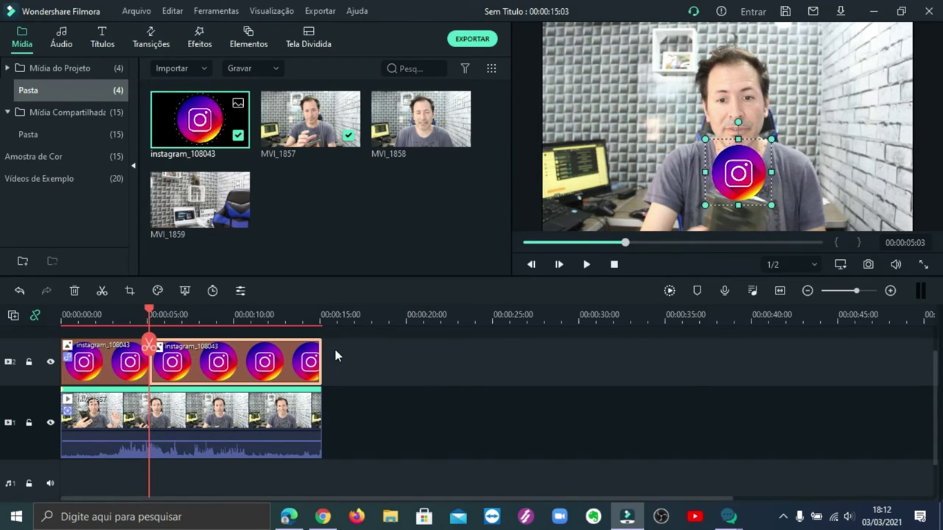
- Play the sequence from the start through both parts of the logo overlay
click(615, 266)
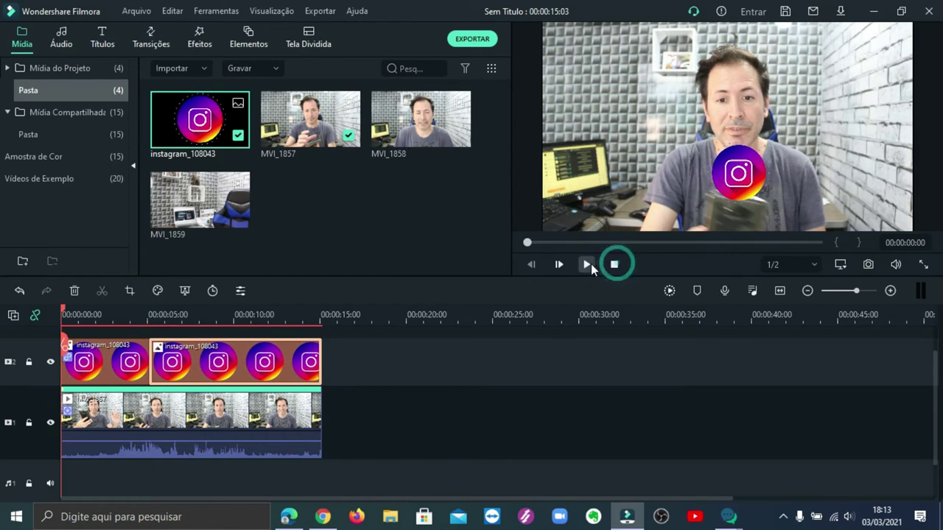
click(587, 265)
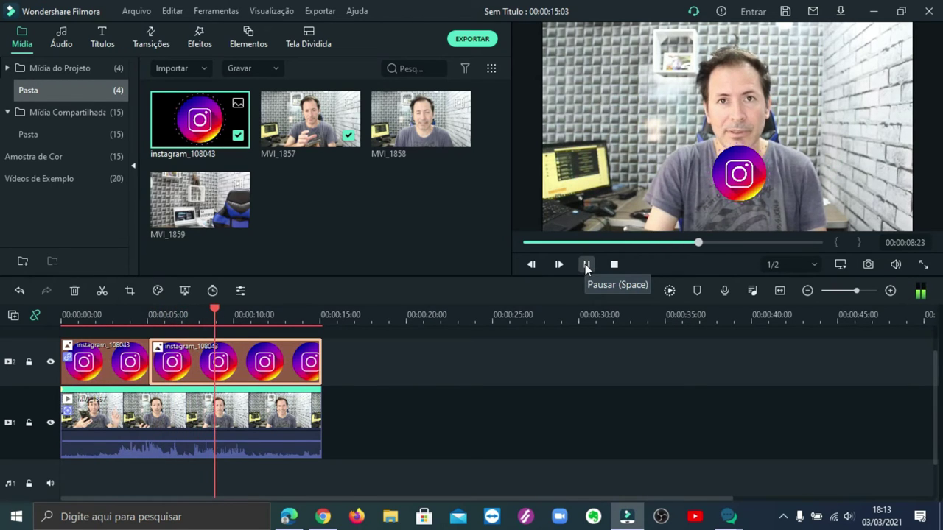
click(586, 264)
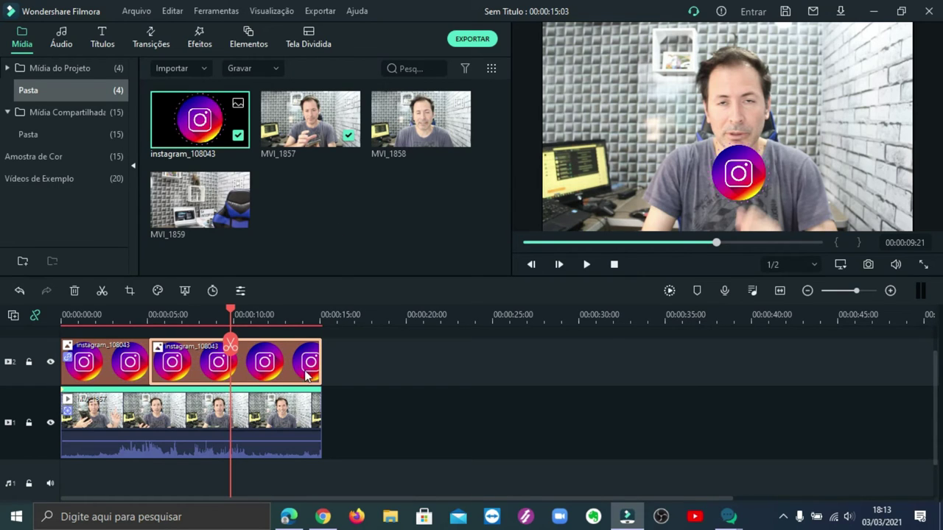
- Browse the included elements, play a little more of the sequence, and review the video clip's motion tracking settings
click(248, 36)
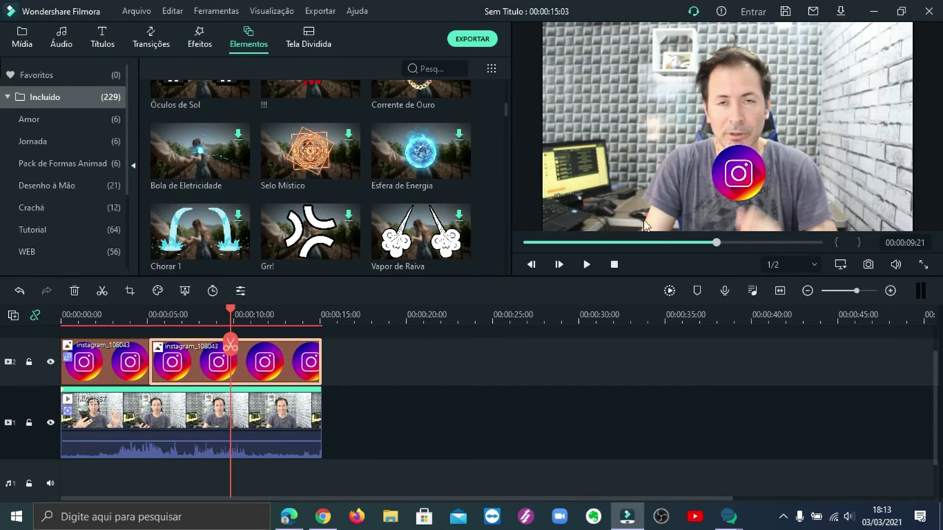
click(587, 267)
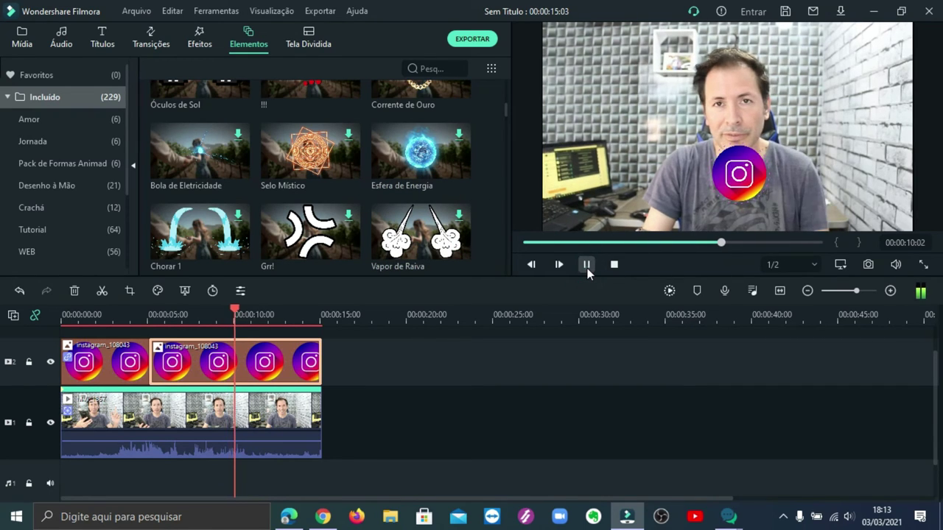
click(587, 267)
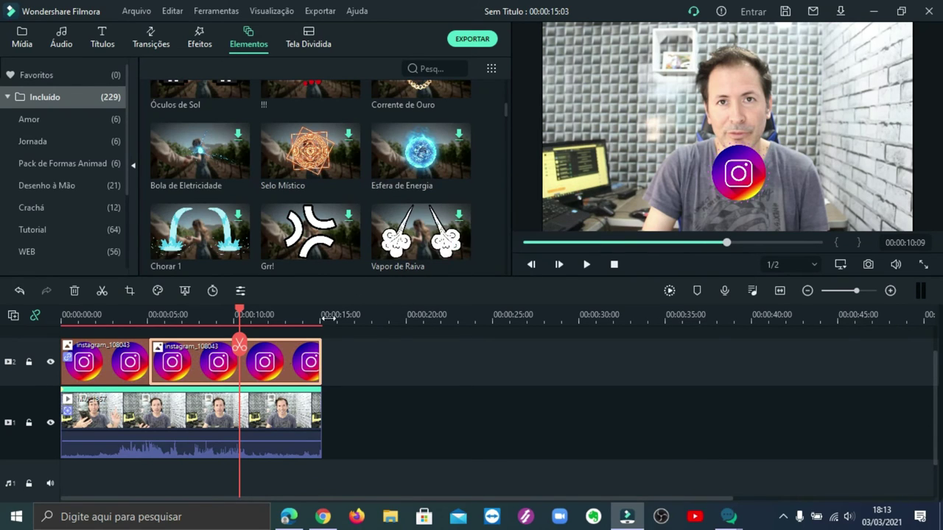
click(211, 421)
double_click(212, 421)
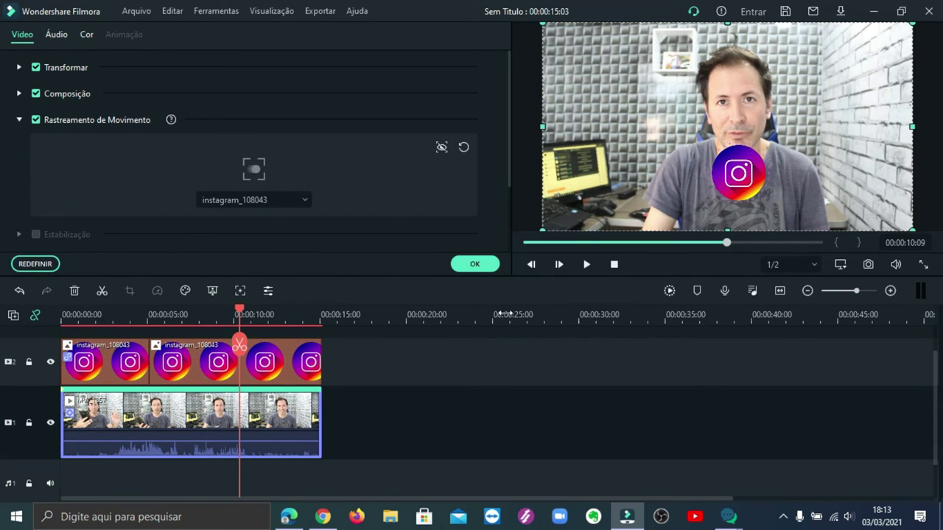
click(475, 263)
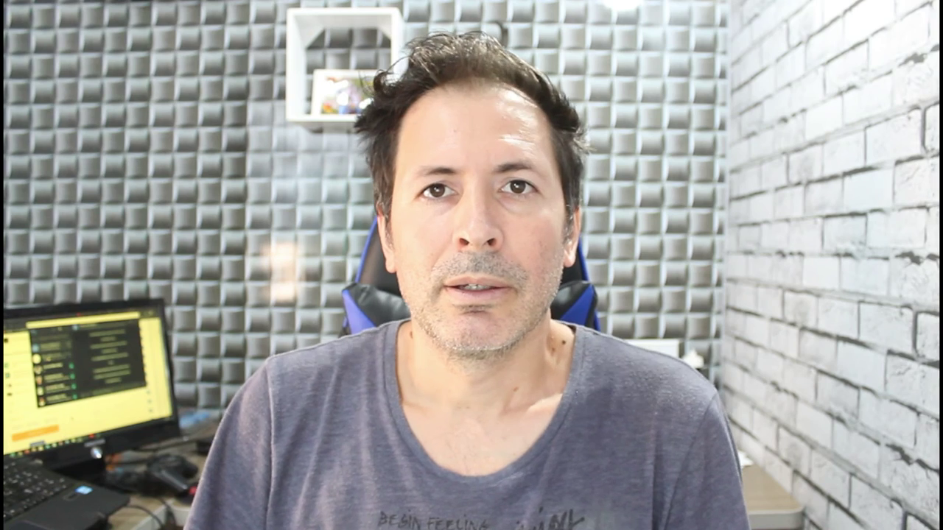